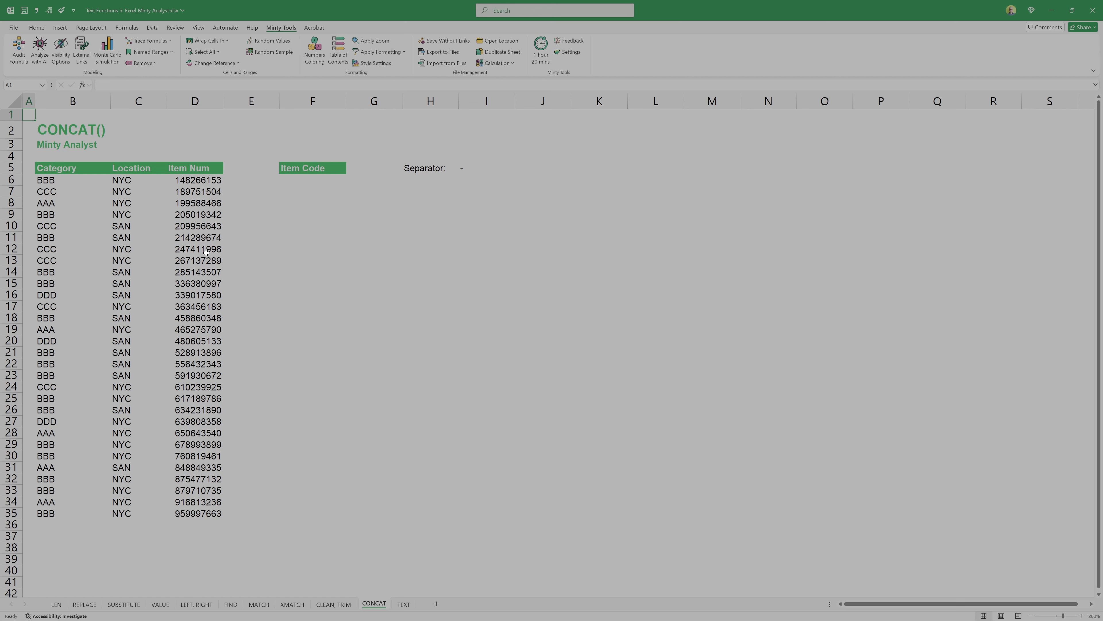
- Enter =CONCAT(B6,I5,C6,I5,D6) in F6 under Item Code and fill it down to F35
{"action": "left_click", "coordinate": [314, 180]}
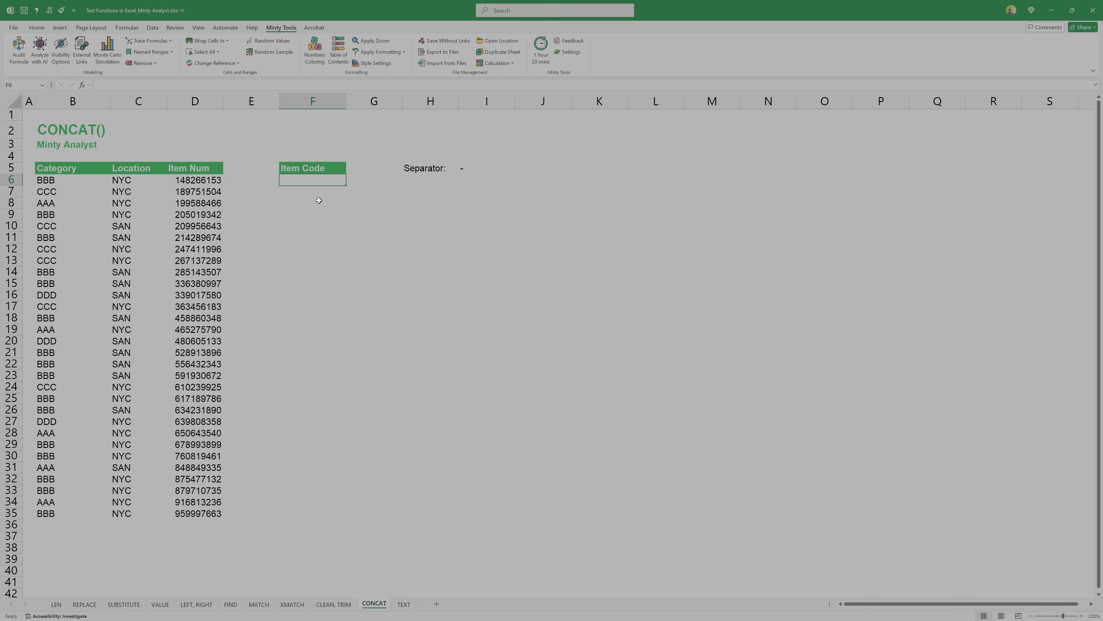
{"action": "type", "text": "="}
{"action": "type", "text": "CONCAT("}
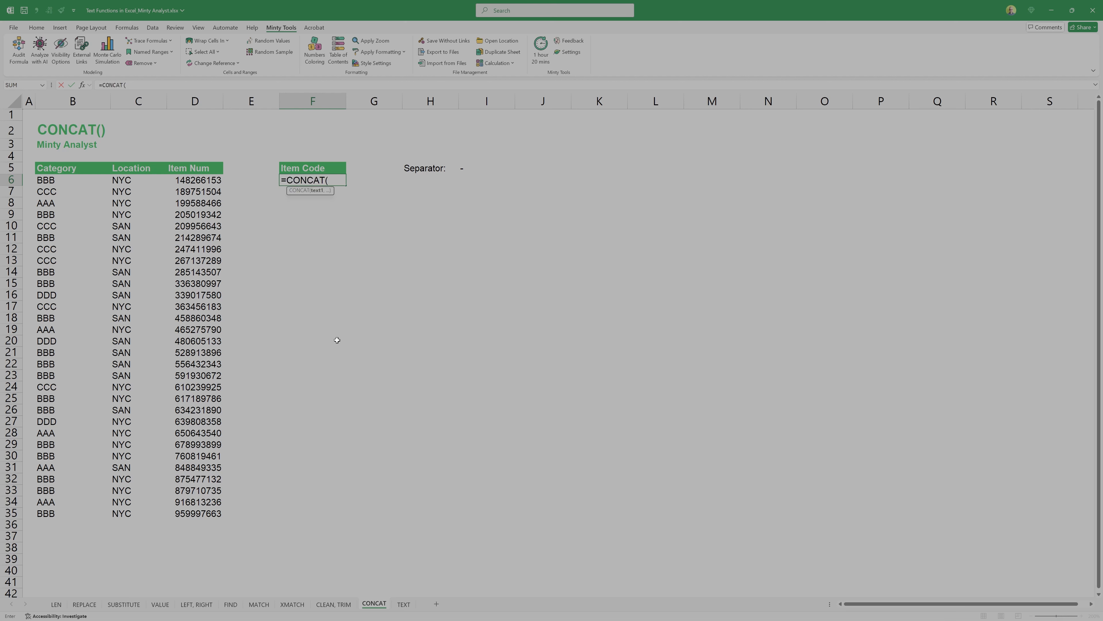
{"action": "left_click", "coordinate": [46, 180]}
{"action": "type", "text": ","}
{"action": "left_click", "coordinate": [486, 168]}
{"action": "type", "text": ","}
{"action": "left_click", "coordinate": [139, 179]}
{"action": "type", "text": ","}
{"action": "left_click", "coordinate": [486, 167]}
{"action": "type", "text": ","}
{"action": "left_click", "coordinate": [194, 179]}
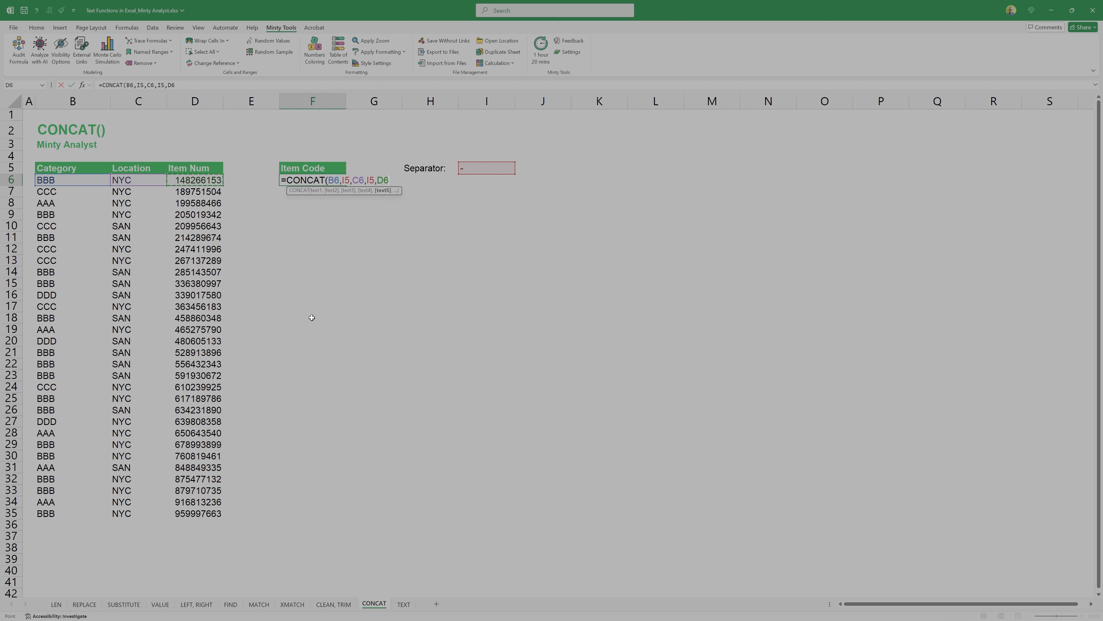
{"action": "key", "text": "ctrl+Return"}
{"action": "left_click_drag", "start_coordinate": [346, 186], "coordinate": [311, 432]}
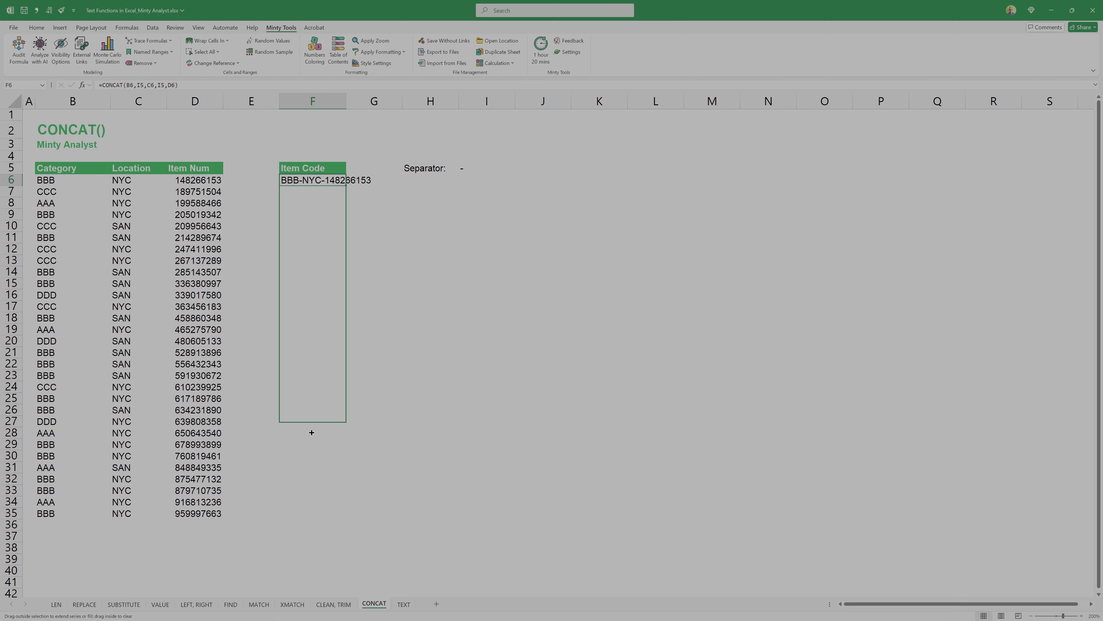
{"action": "left_click_drag", "start_coordinate": [311, 432], "coordinate": [312, 513]}
- Make both I5 separator references in F6's CONCAT formula absolute as $I$5 and refill the formula down to F35
{"action": "double_click", "coordinate": [312, 191]}
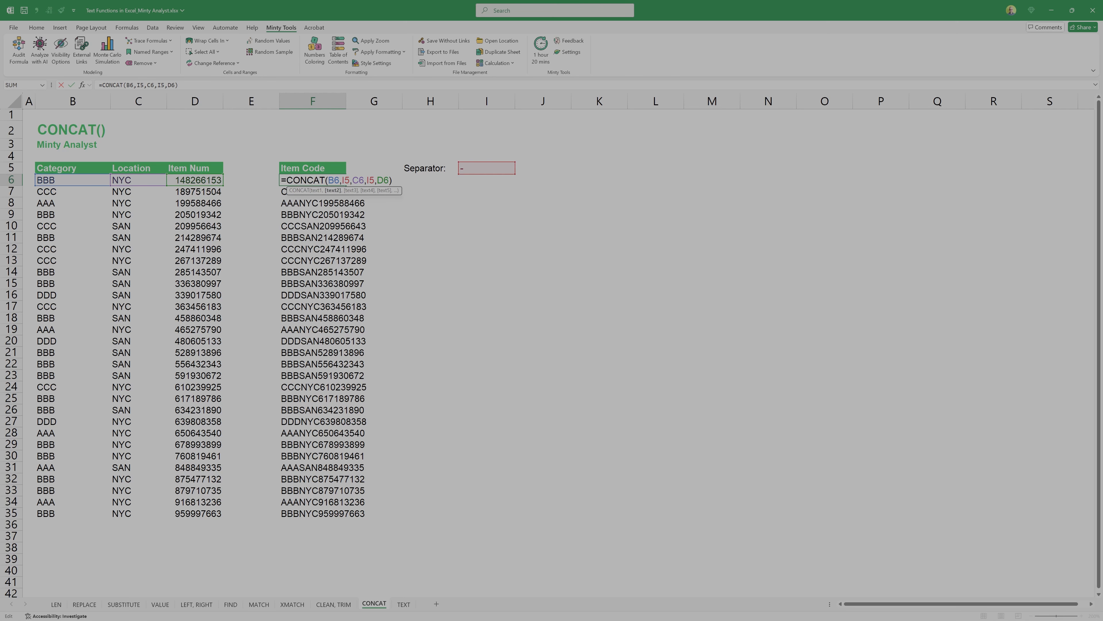
{"action": "key", "text": "F4"}
{"action": "key", "text": "Right"}
{"action": "key", "text": "Right"}
{"action": "key", "text": "Right"}
{"action": "key", "text": "Right"}
{"action": "key", "text": "Right"}
{"action": "key", "text": "F4"}
{"action": "key", "text": "ctrl+Return"}
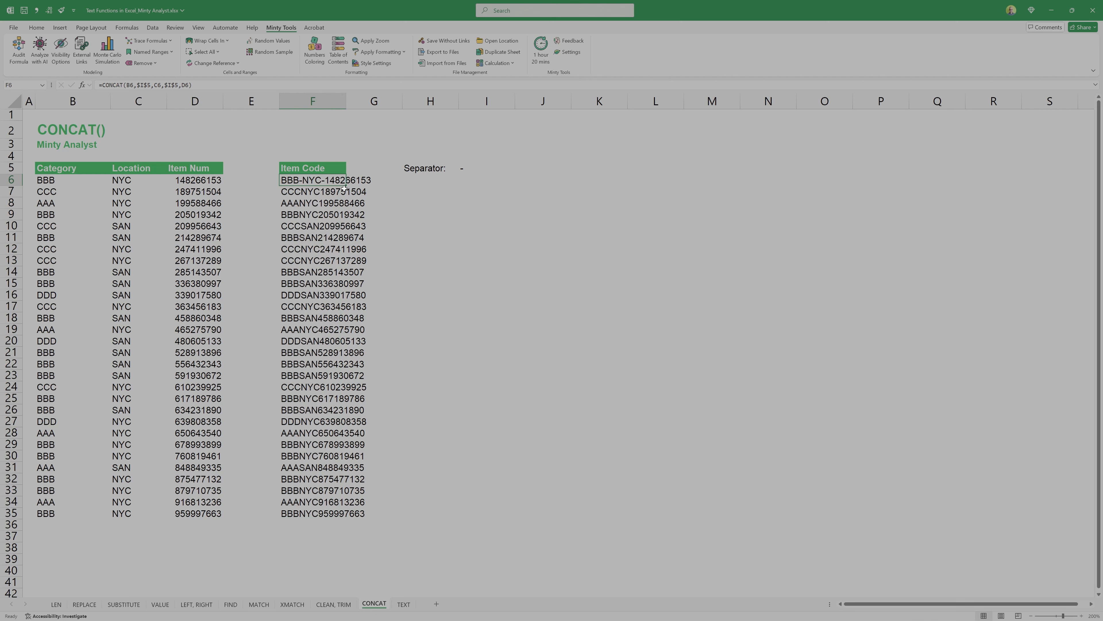
{"action": "double_click", "coordinate": [345, 186]}
{"action": "left_click", "coordinate": [307, 407]}
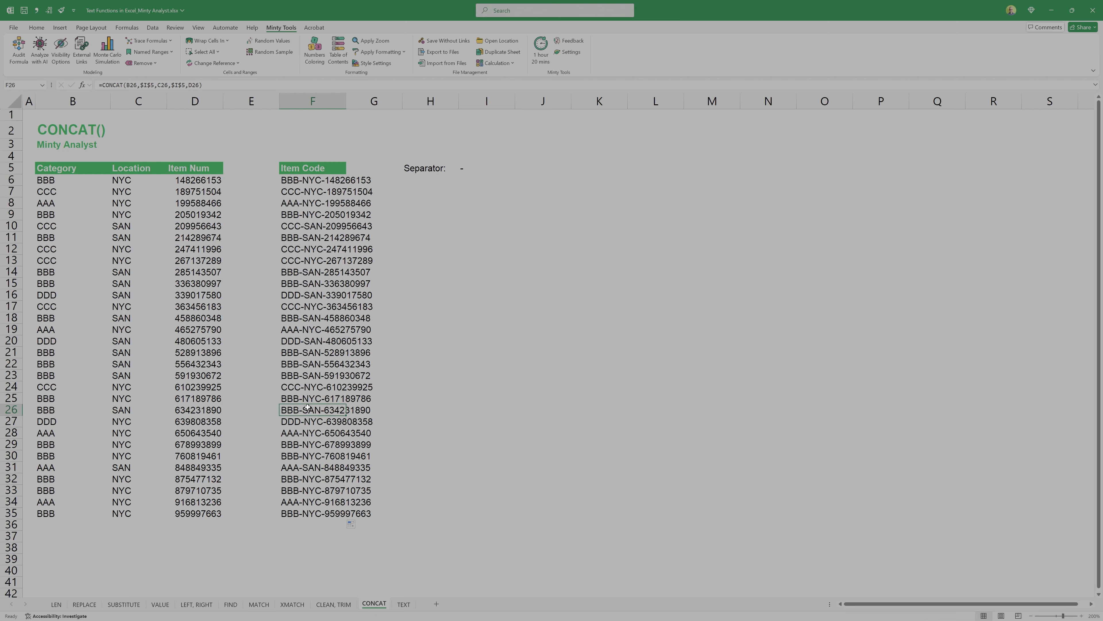
{"action": "left_click", "coordinate": [307, 215]}
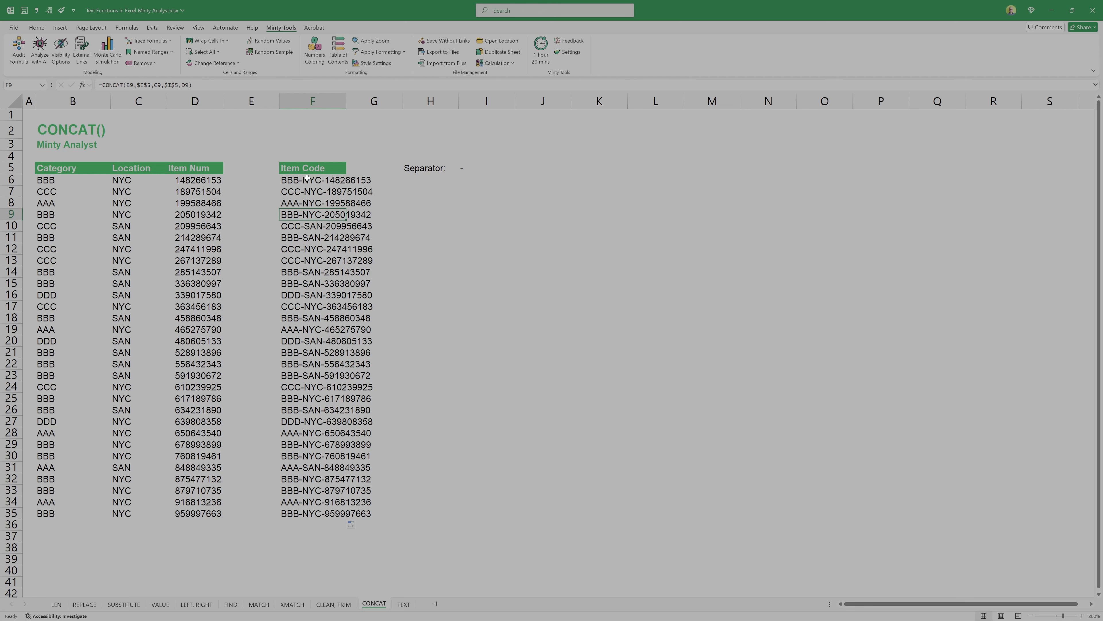
- Replace the formula in F6 with =B6&$I$5&C6&$I$5&D6 and fill it down to F35
{"action": "left_click", "coordinate": [307, 180]}
{"action": "type", "text": "="}
{"action": "left_click", "coordinate": [72, 180]}
{"action": "type", "text": "&"}
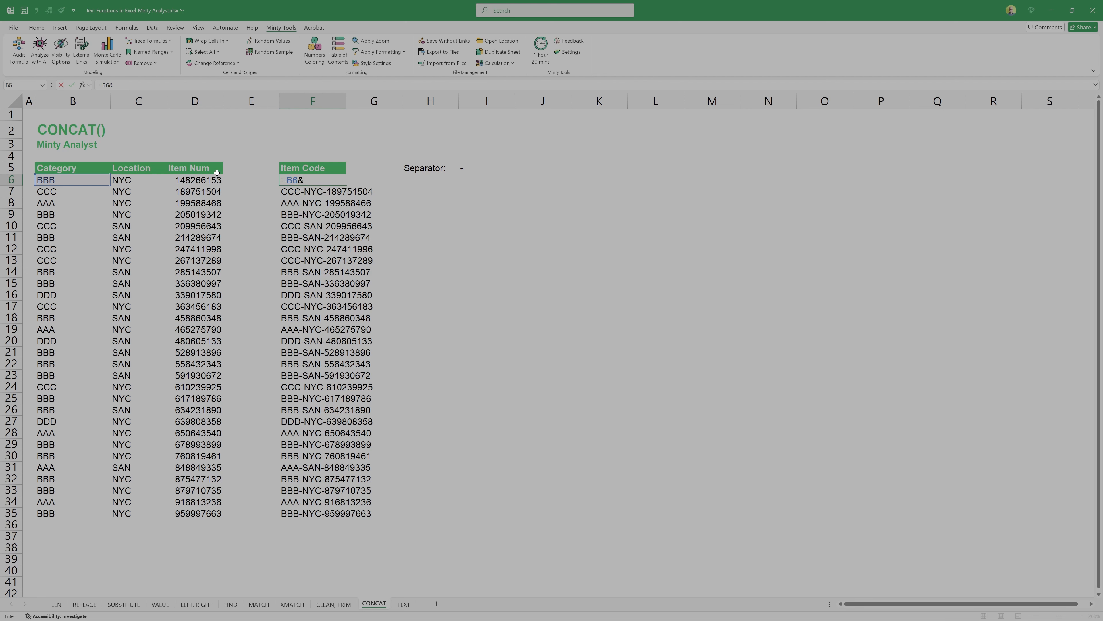
{"action": "type", "text": "I5&"}
{"action": "left_click", "coordinate": [143, 178]}
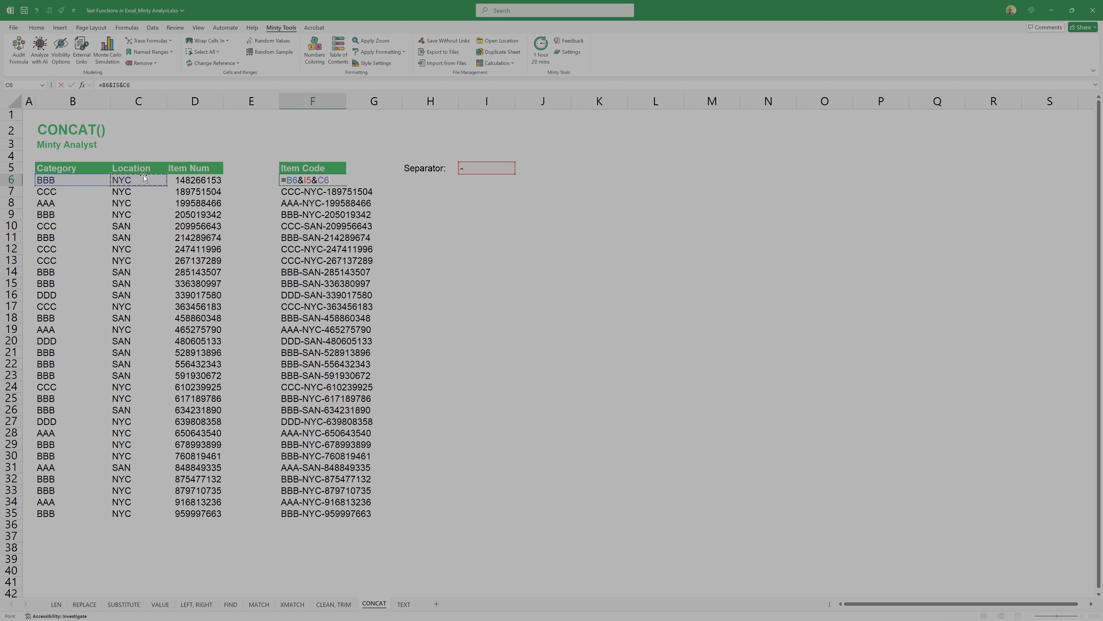
{"action": "type", "text": "&I5&D6"}
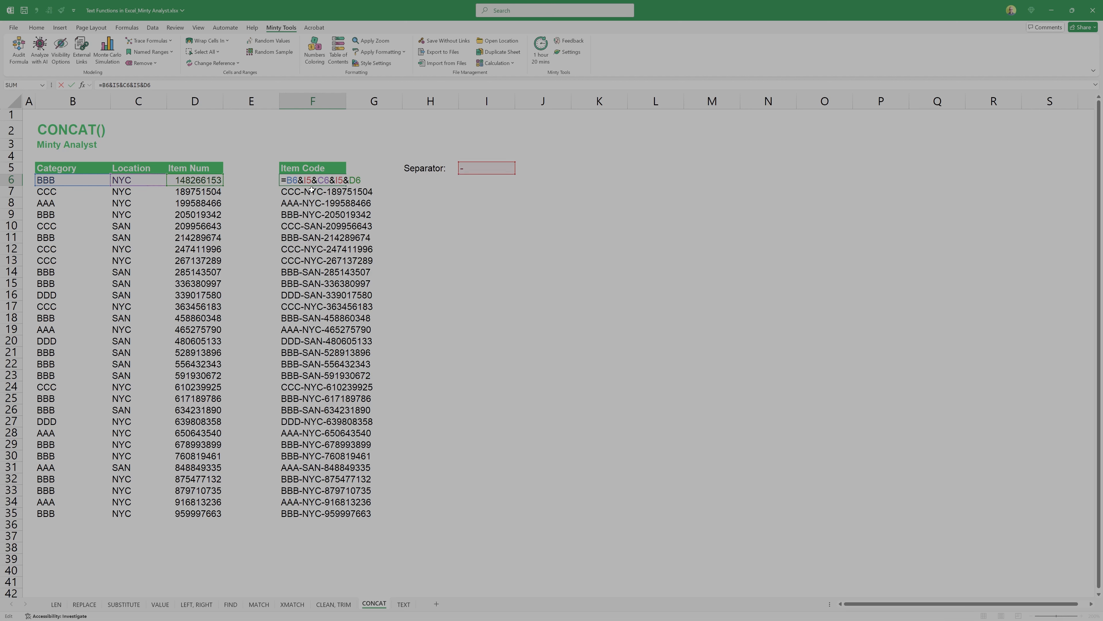
{"action": "key", "text": "F4"}
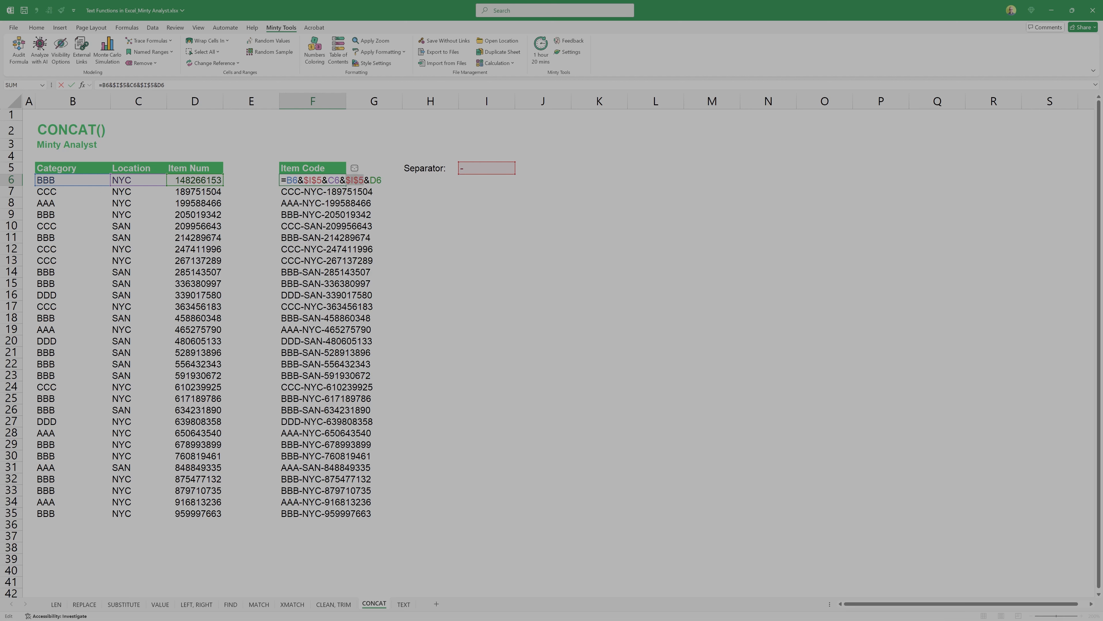
{"action": "key", "text": "ctrl+Return"}
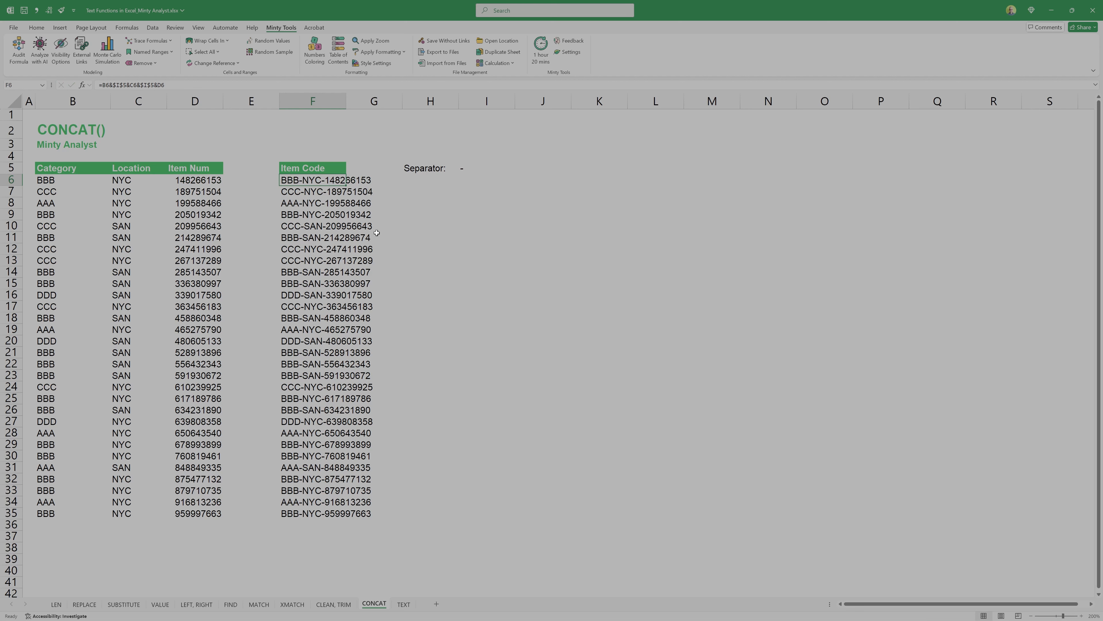
- Check the filled item code formulas row by row from F10 downward
{"action": "left_click", "coordinate": [305, 230]}
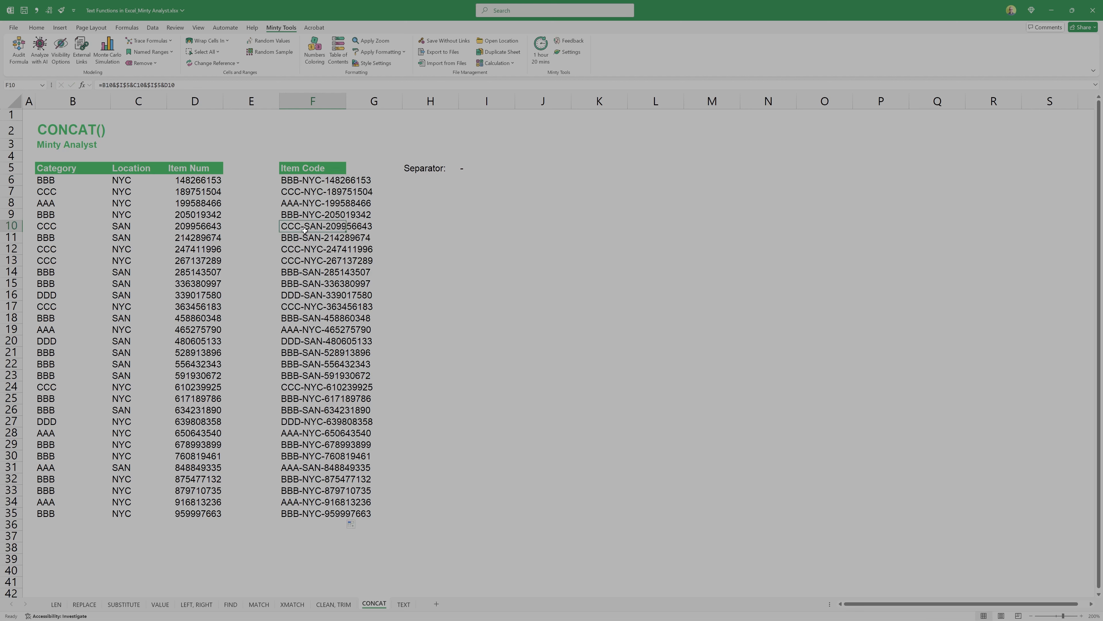
{"action": "key", "text": "Down"}
{"action": "key", "text": "Down"}
{"action": "key", "text": "Down"}
{"action": "key", "text": "Down"}
{"action": "key", "text": "Down"}
{"action": "key", "text": "Down"}
{"action": "key", "text": "Down"}
{"action": "key", "text": "Down"}
{"action": "key", "text": "Down"}
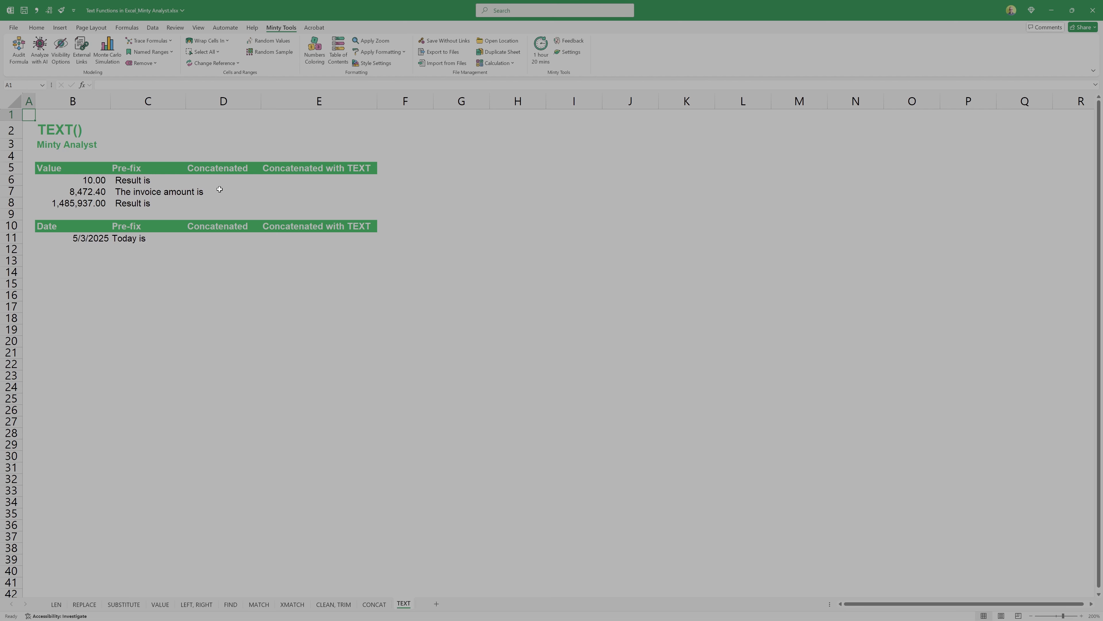
- On the TEXT sheet, enter =C6&B6 in D6 to join prefix and value, and fill it down to D8
{"action": "left_click", "coordinate": [219, 184]}
{"action": "type", "text": "="}
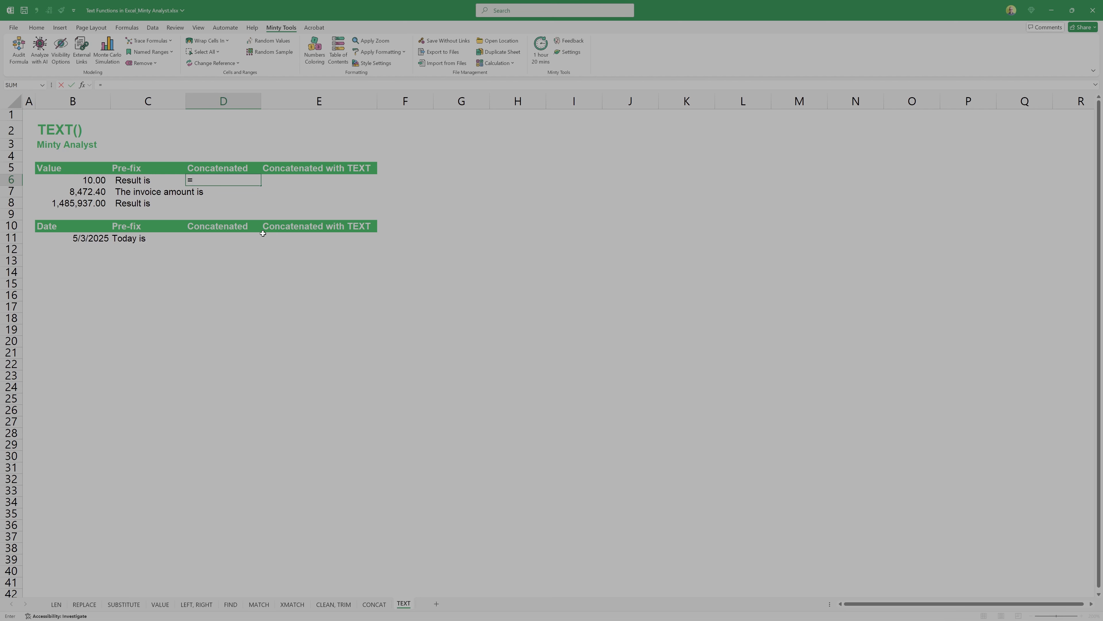
{"action": "key", "text": "Left"}
{"action": "type", "text": "&"}
{"action": "key", "text": "Left"}
{"action": "key", "text": "Left"}
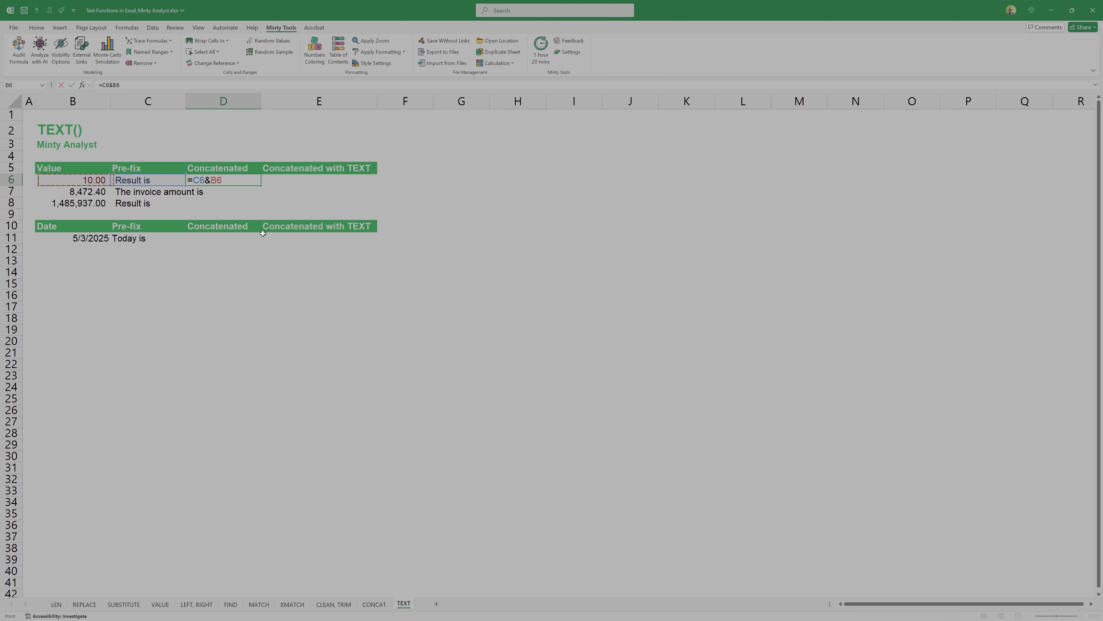
{"action": "key", "text": "ctrl+Return"}
{"action": "key", "text": "shift+Down"}
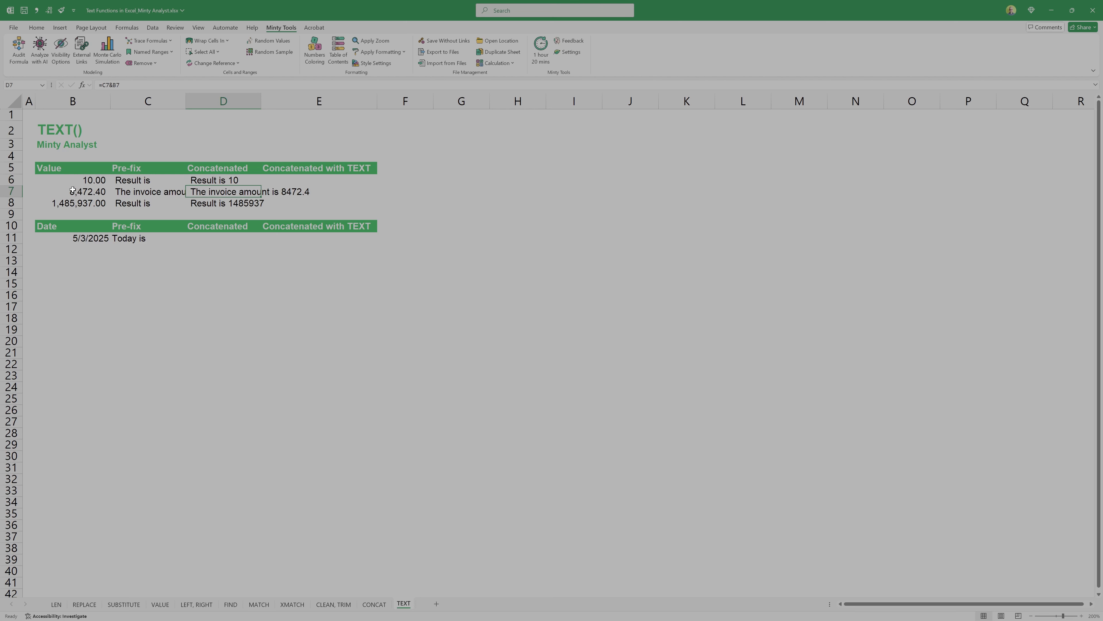
{"action": "left_click", "coordinate": [233, 203]}
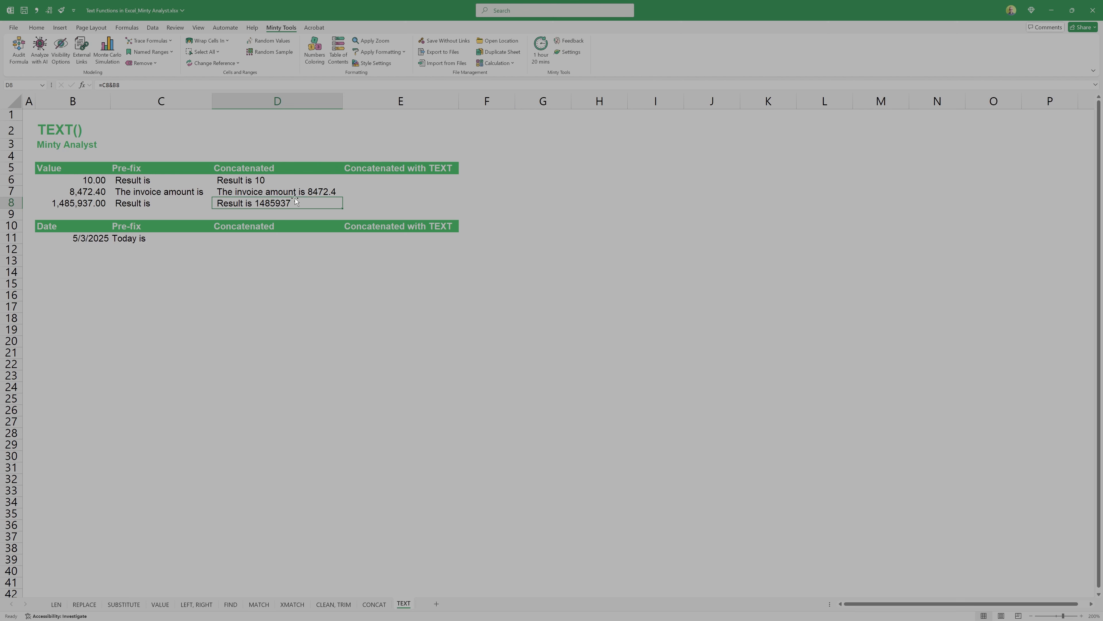
- Select cell E6, the first cell under Concatenated with TEXT
{"action": "left_click", "coordinate": [383, 181]}
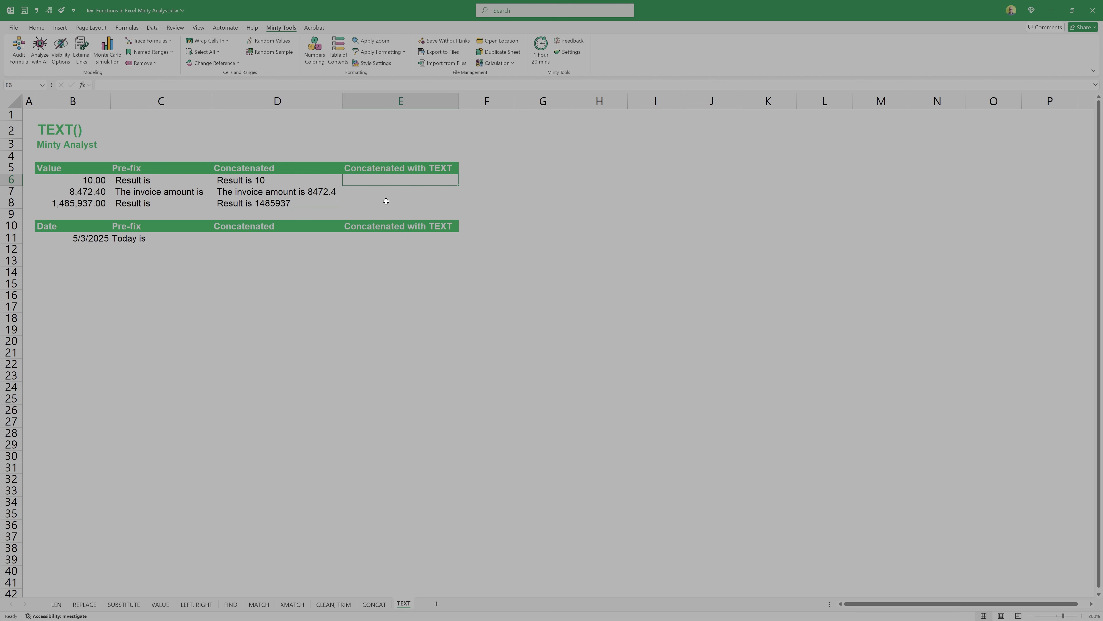